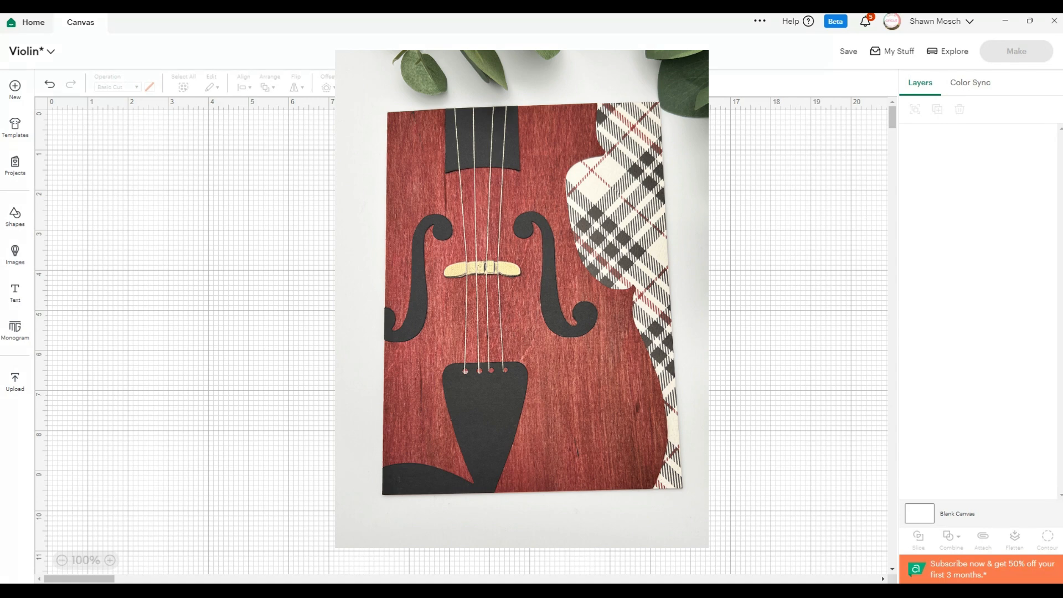
# Step: Start an image upload and open the Violin_CardFrontOnly SVG file from the ViolinCardFront folder
pyautogui.click(17, 385)
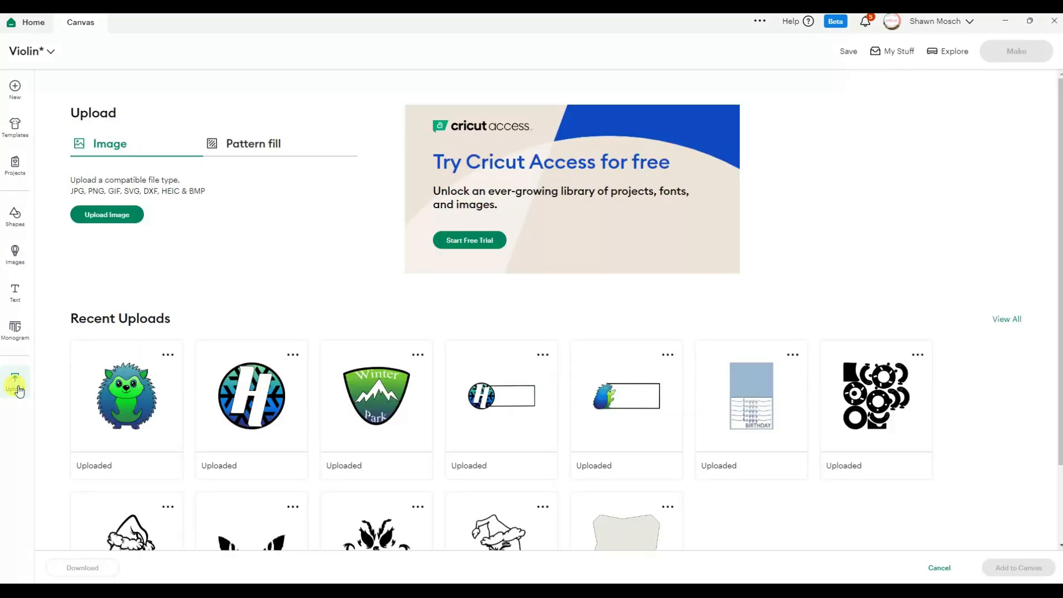
pyautogui.click(107, 214)
pyautogui.click(554, 344)
pyautogui.click(60, 204)
pyautogui.scroll(-10, 309, 284)
pyautogui.doubleClick(307, 285)
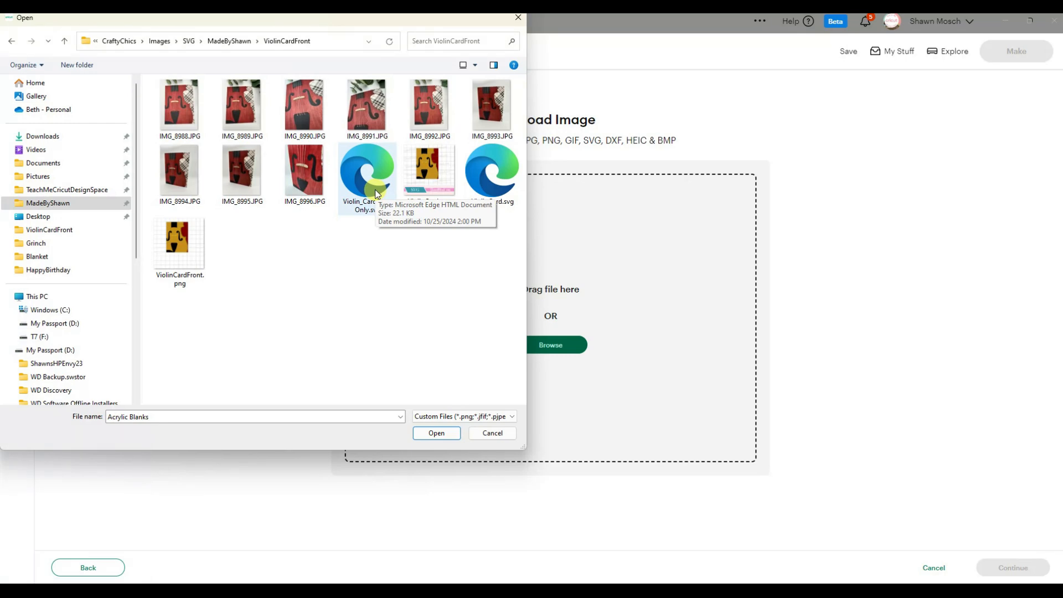
pyautogui.doubleClick(357, 186)
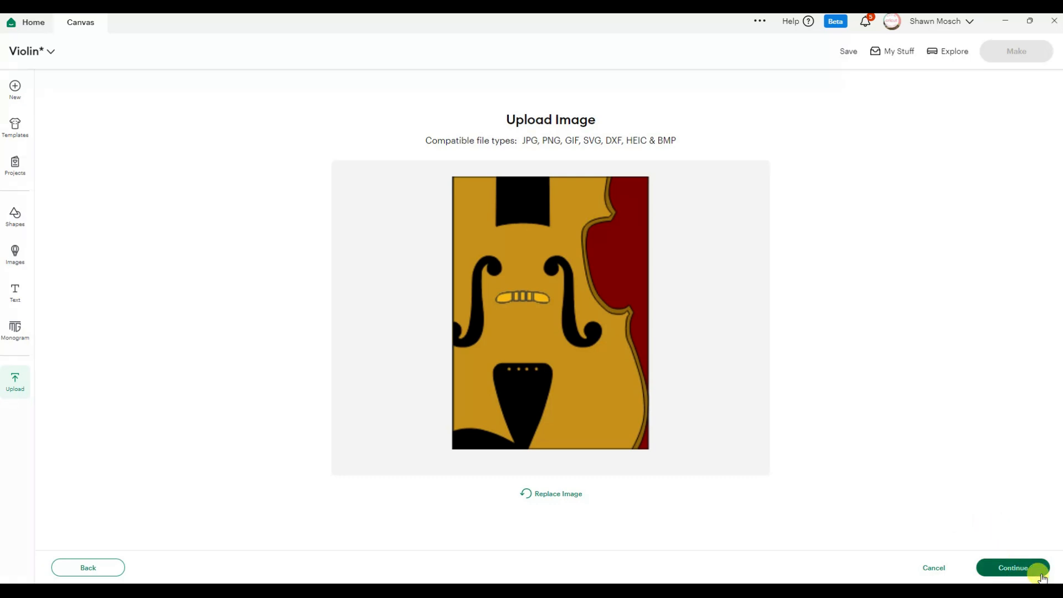
# Step: Upload the image with the name Violin_CardFrontOnly and no tags, placing it on the canvas
pyautogui.click(1021, 571)
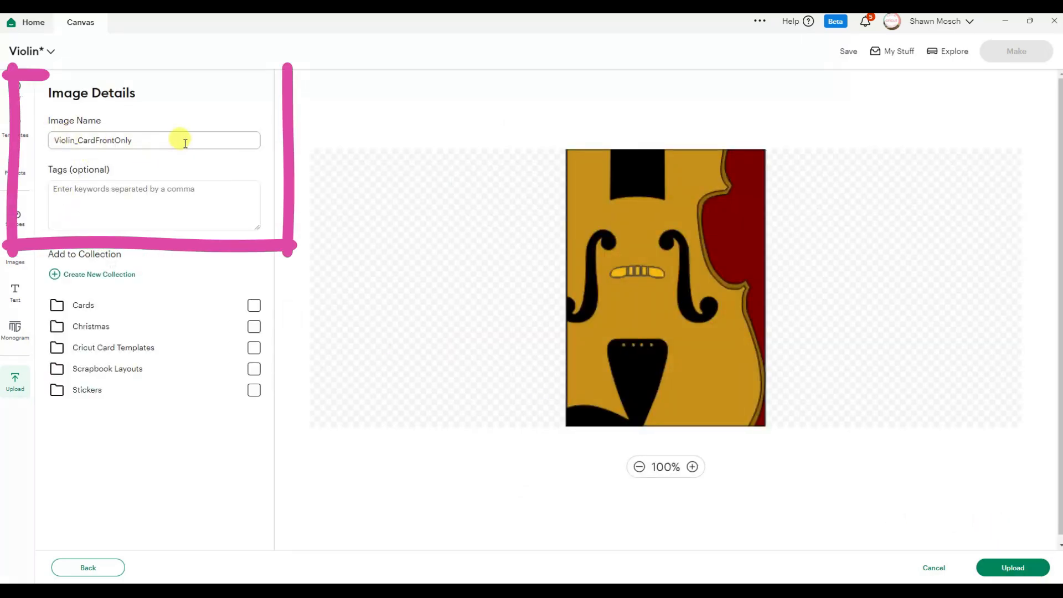
pyautogui.click(145, 183)
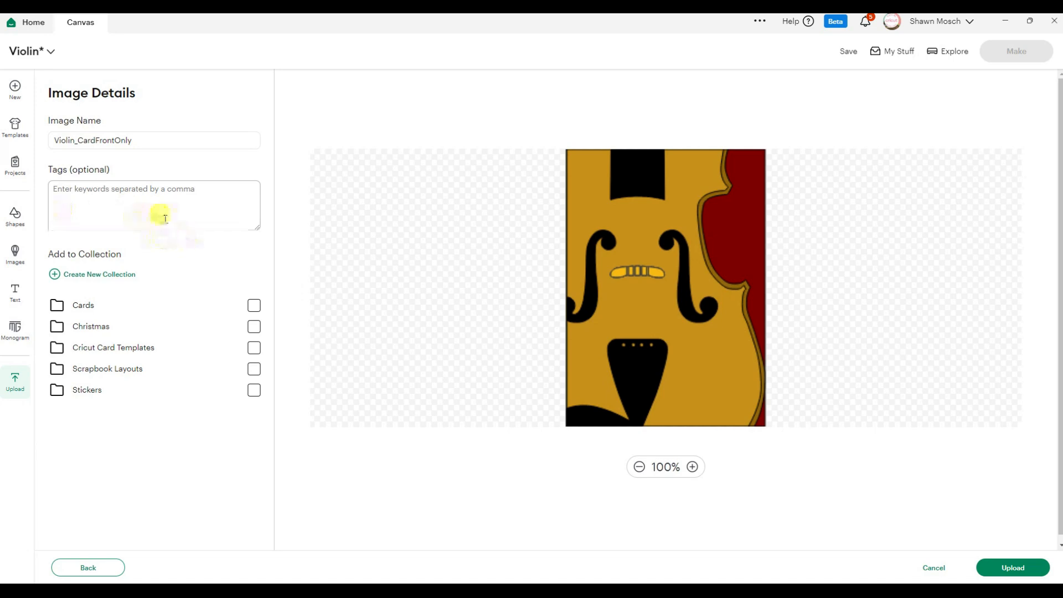
pyautogui.click(1038, 564)
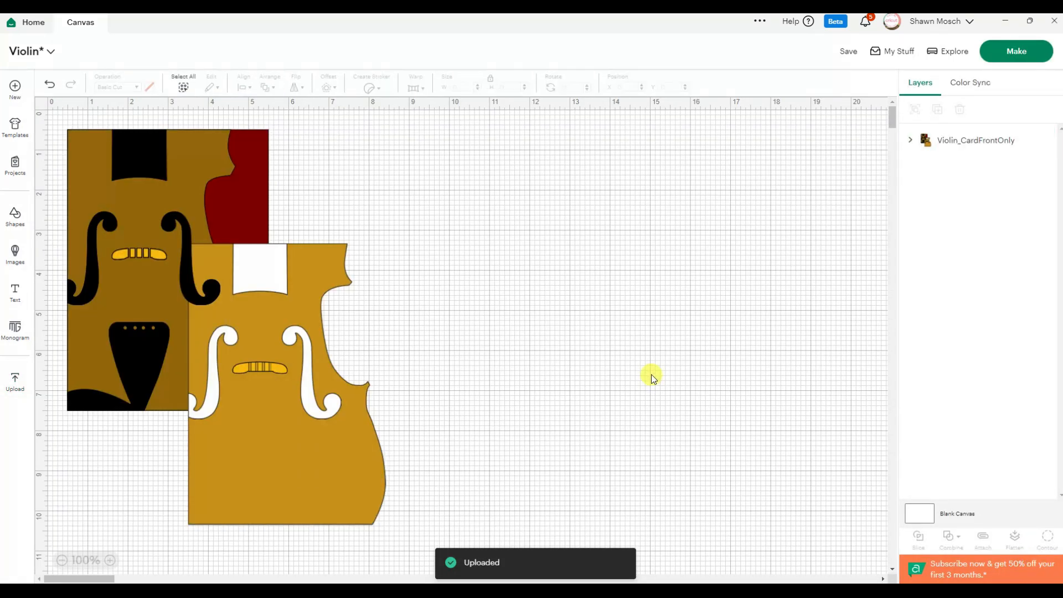
# Step: Ungroup the imported violin card design into separate layers
pyautogui.click(247, 473)
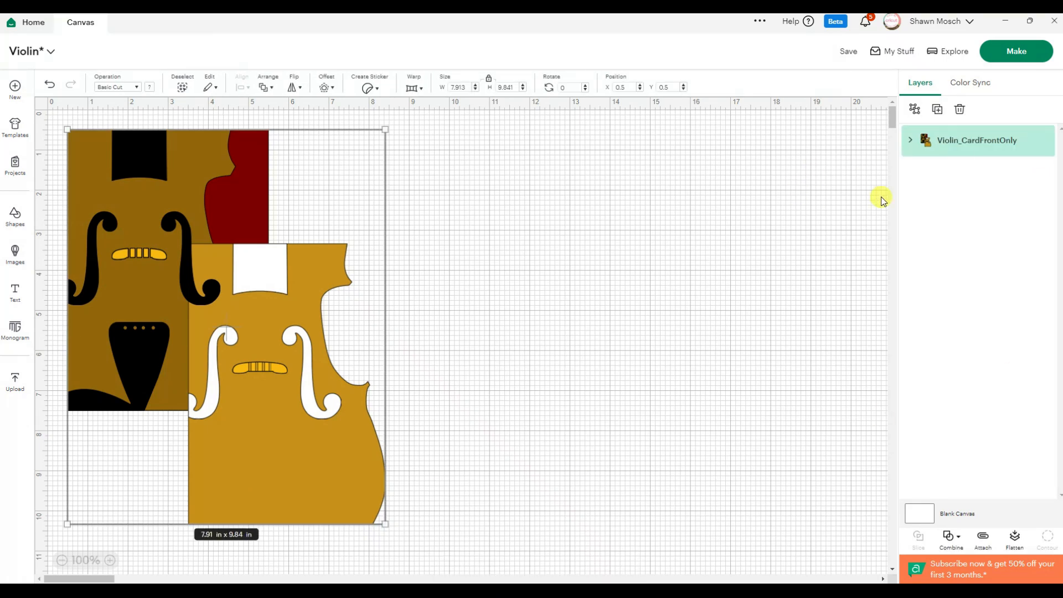
pyautogui.click(913, 110)
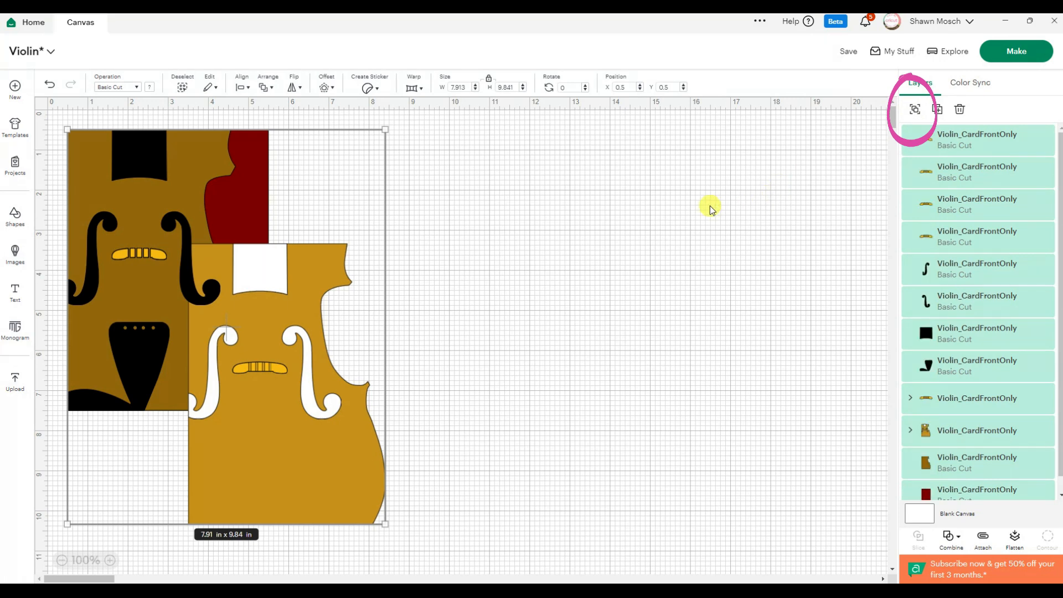
pyautogui.click(711, 205)
# Step: Move the light-brown violin body away from the assembled card, and pull the loose bridge piece off the body
pyautogui.click(221, 500)
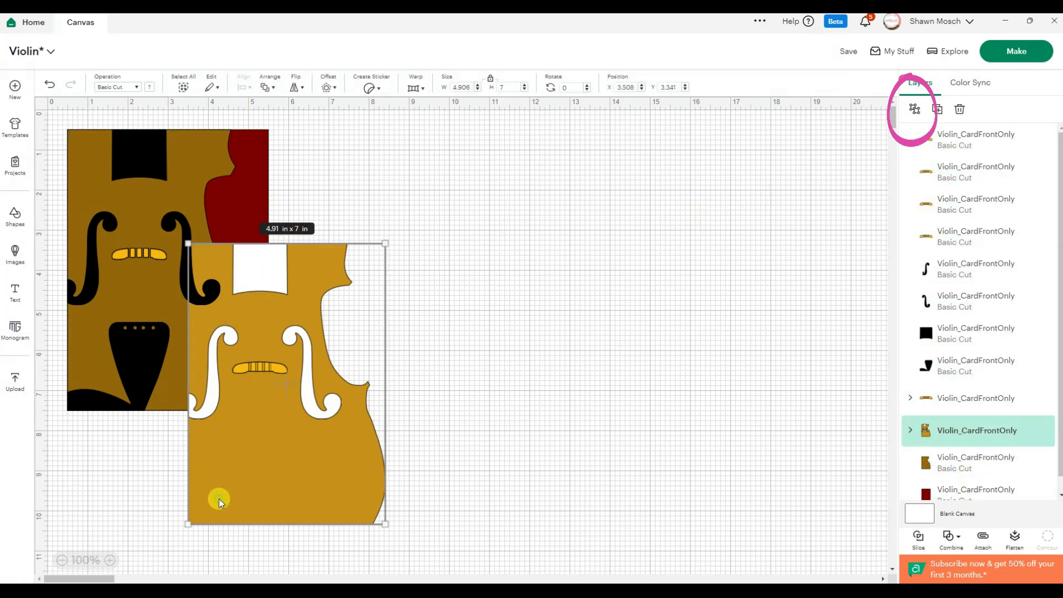
pyautogui.scroll(-1, 975, 421)
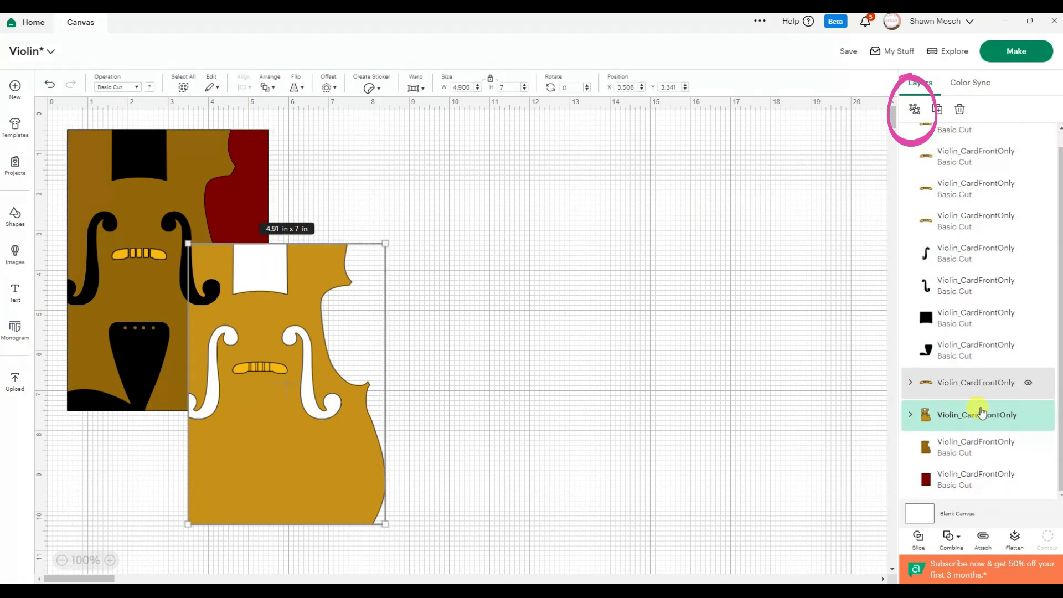
pyautogui.moveTo(292, 463); pyautogui.dragTo(593, 448)
pyautogui.moveTo(284, 371); pyautogui.dragTo(375, 367)
# Step: Place the light-brown violin body over the assembled card as a preview, and move it back out to the empty canvas
pyautogui.moveTo(625, 446); pyautogui.dragTo(201, 343)
pyautogui.click(247, 430)
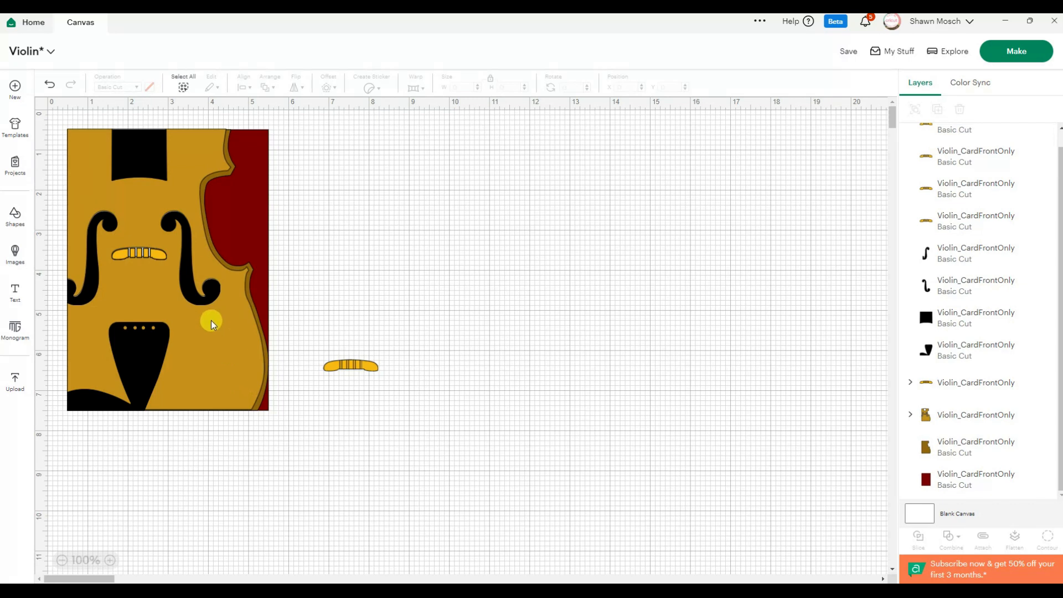
pyautogui.moveTo(209, 333); pyautogui.dragTo(632, 378)
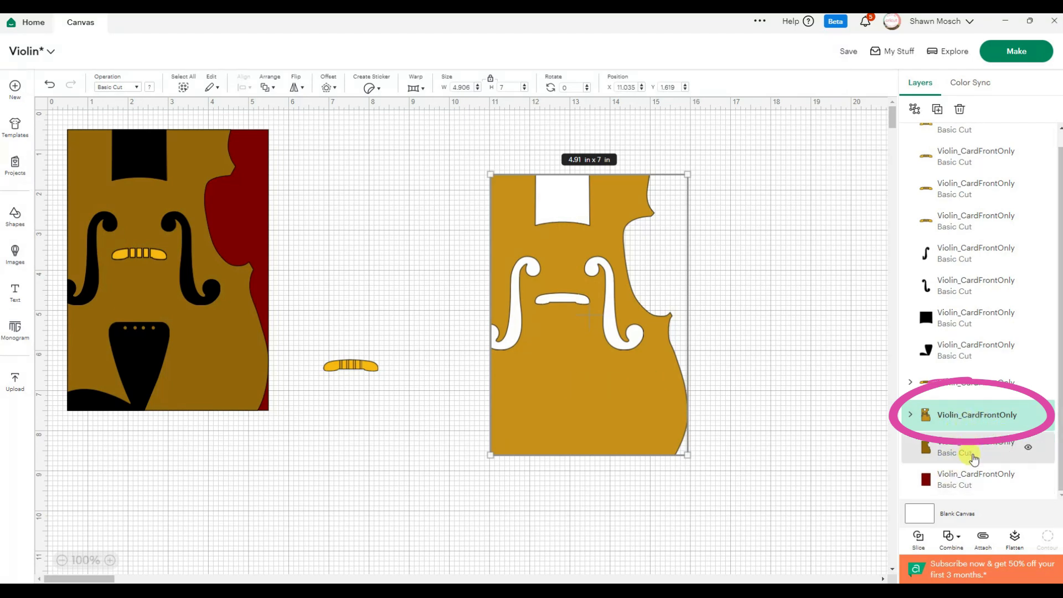
# Step: Expand the violin body's group and change its f-hole, fingerboard and bridge outline layer to the Pen operation
pyautogui.click(911, 418)
pyautogui.scroll(-1, 952, 410)
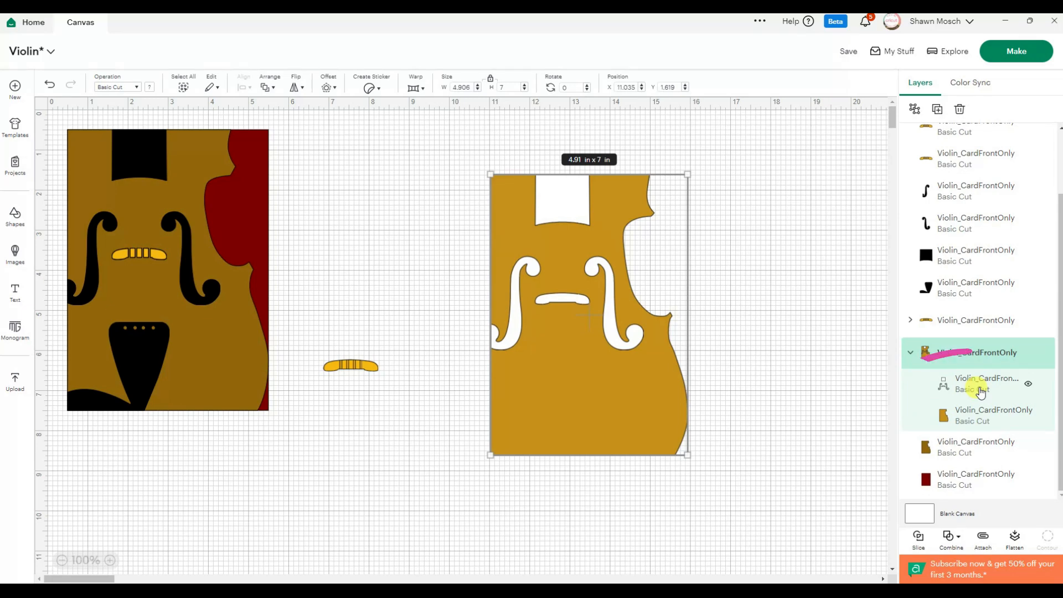
pyautogui.click(980, 390)
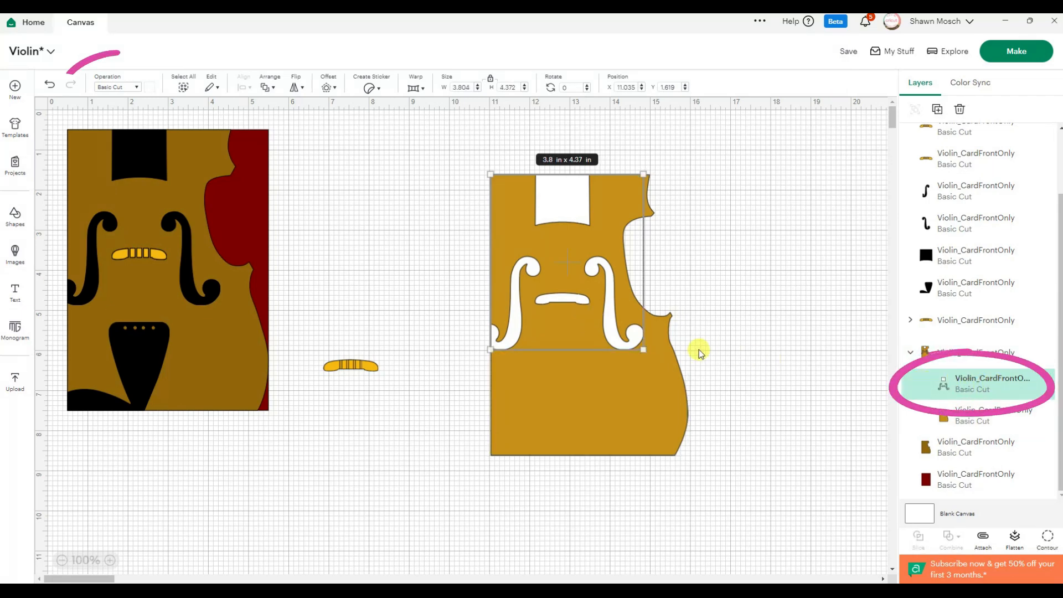
pyautogui.click(138, 88)
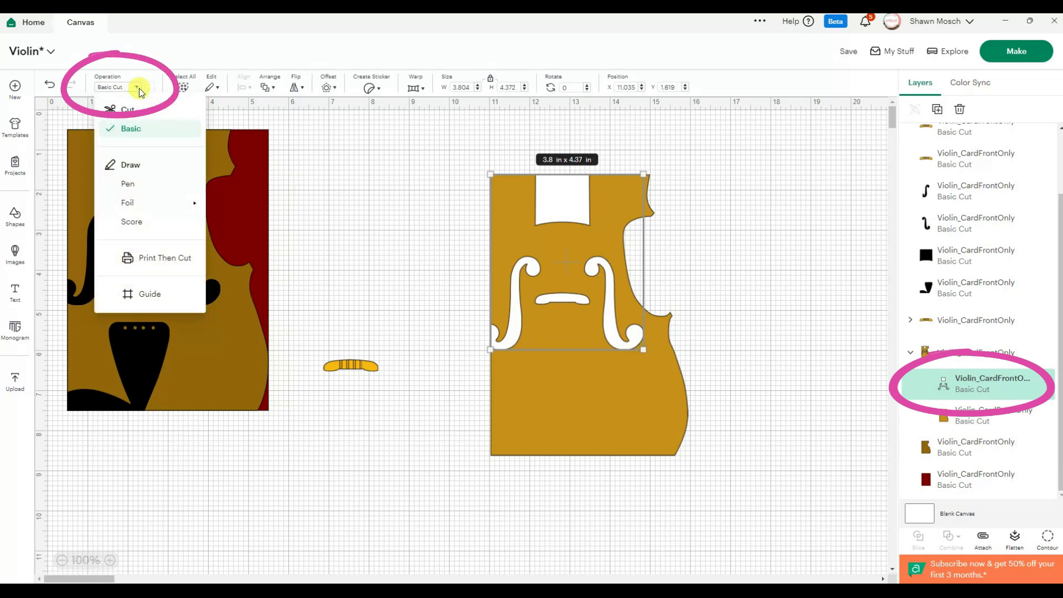
pyautogui.click(145, 190)
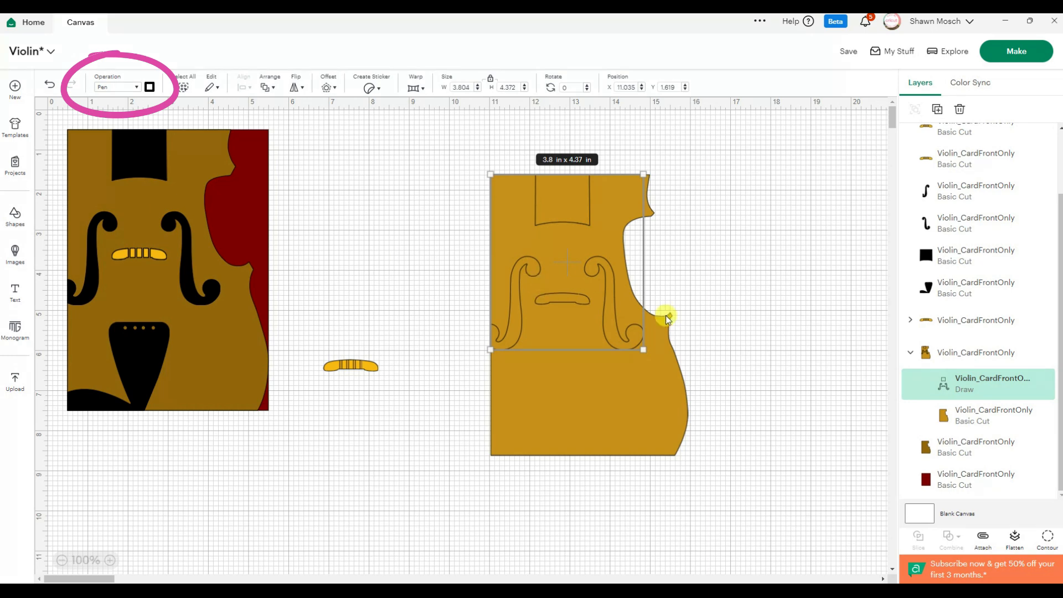
pyautogui.click(744, 314)
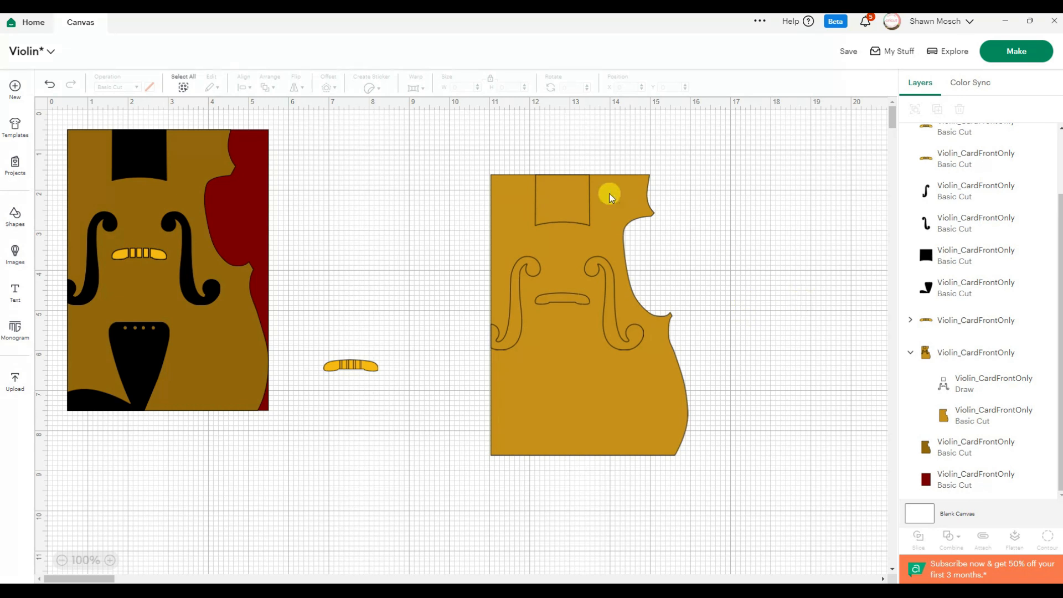
# Step: Attach the drawn outlines to the violin body and move the attached piece farther from the card
pyautogui.moveTo(468, 157); pyautogui.dragTo(808, 513)
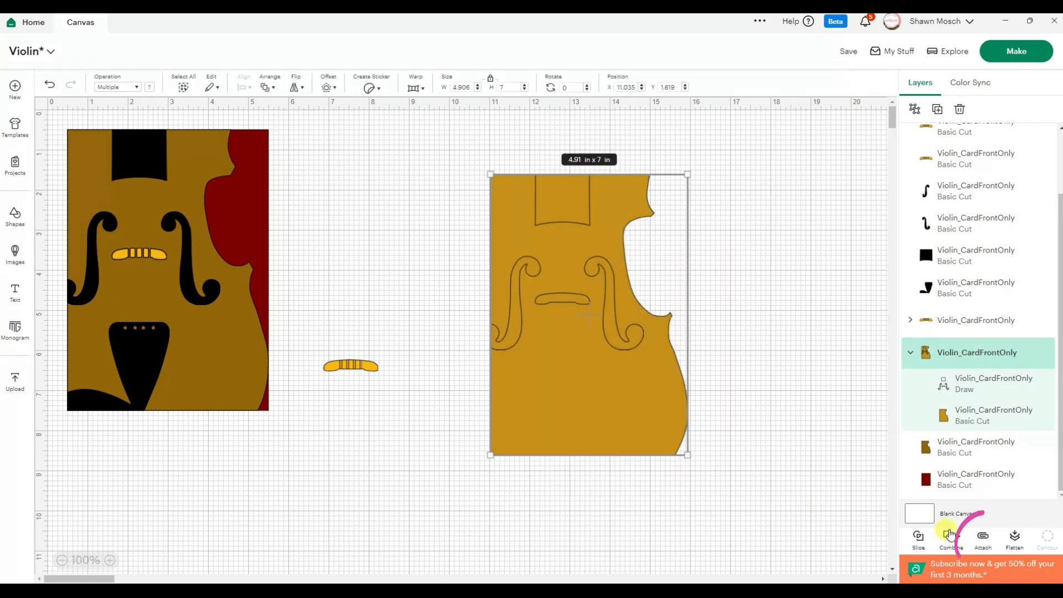
pyautogui.click(984, 538)
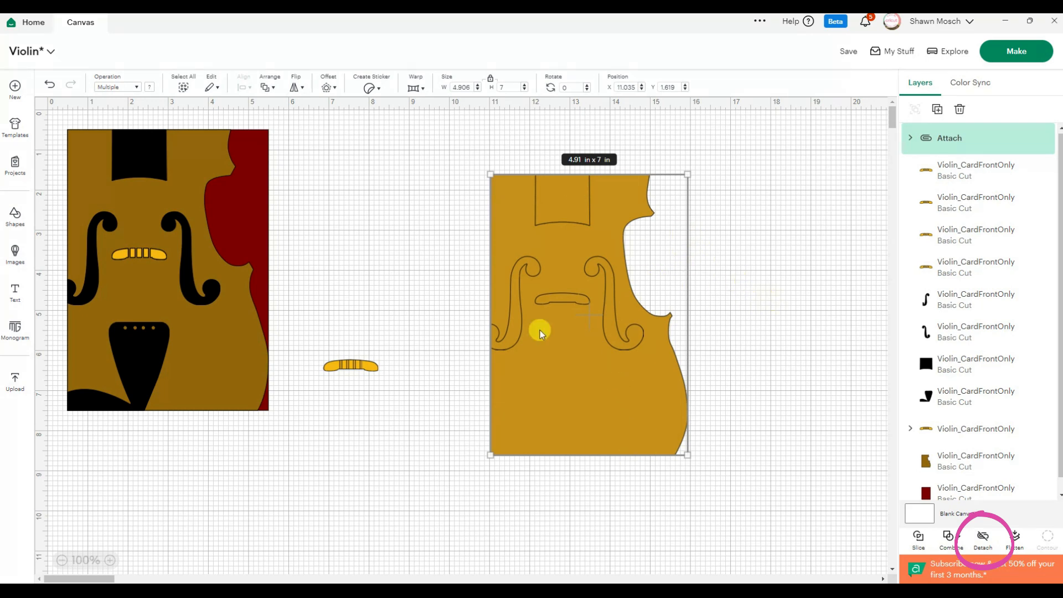
pyautogui.moveTo(606, 380); pyautogui.dragTo(684, 354)
pyautogui.click(443, 371)
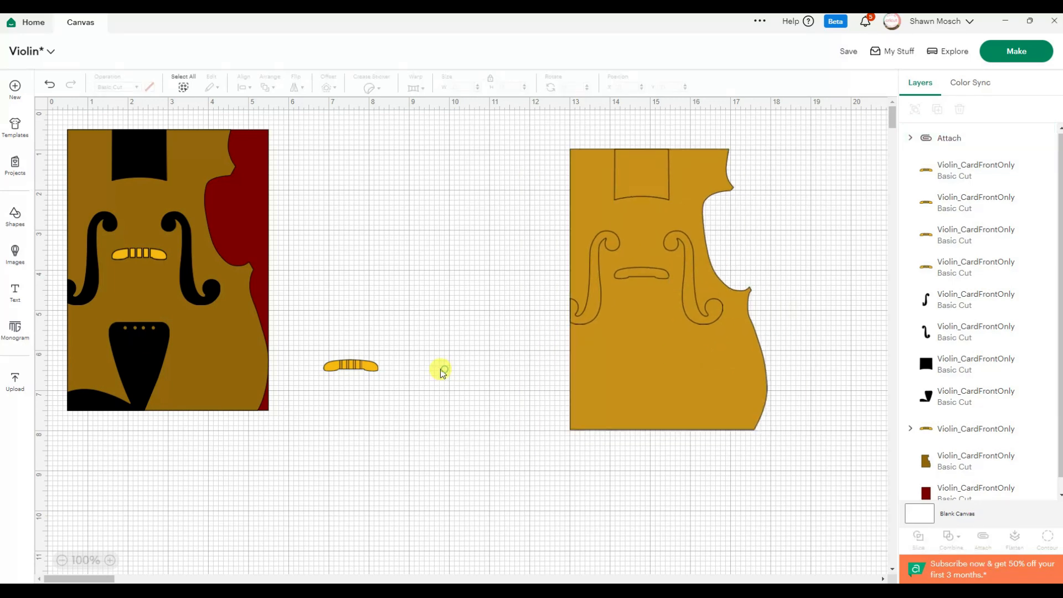
# Step: Expand the loose bridge's group and change its small detail-line layer to the Pen operation
pyautogui.click(366, 367)
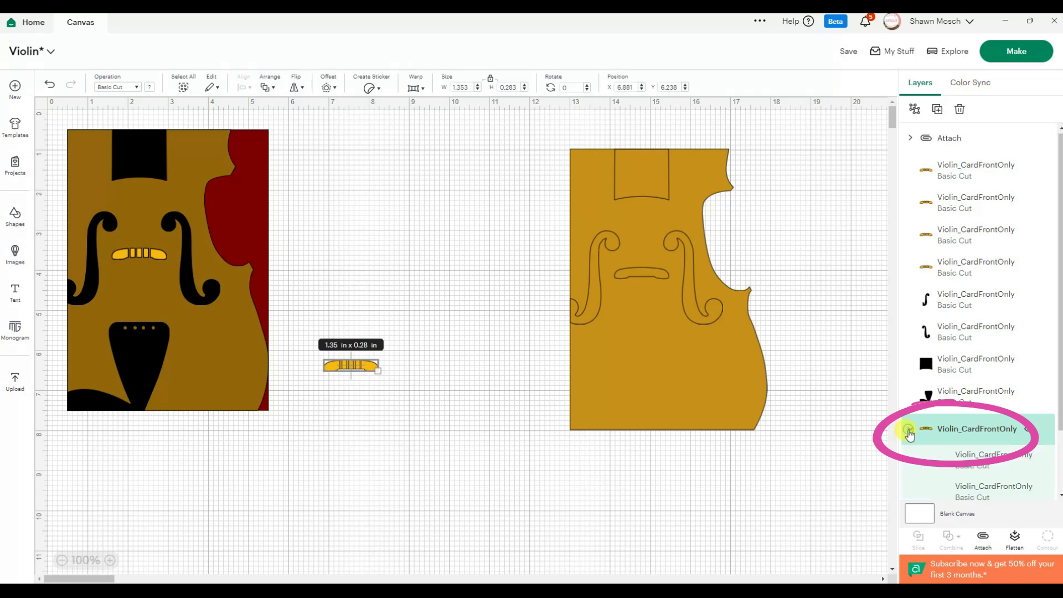
pyautogui.click(910, 435)
pyautogui.scroll(-2, 913, 427)
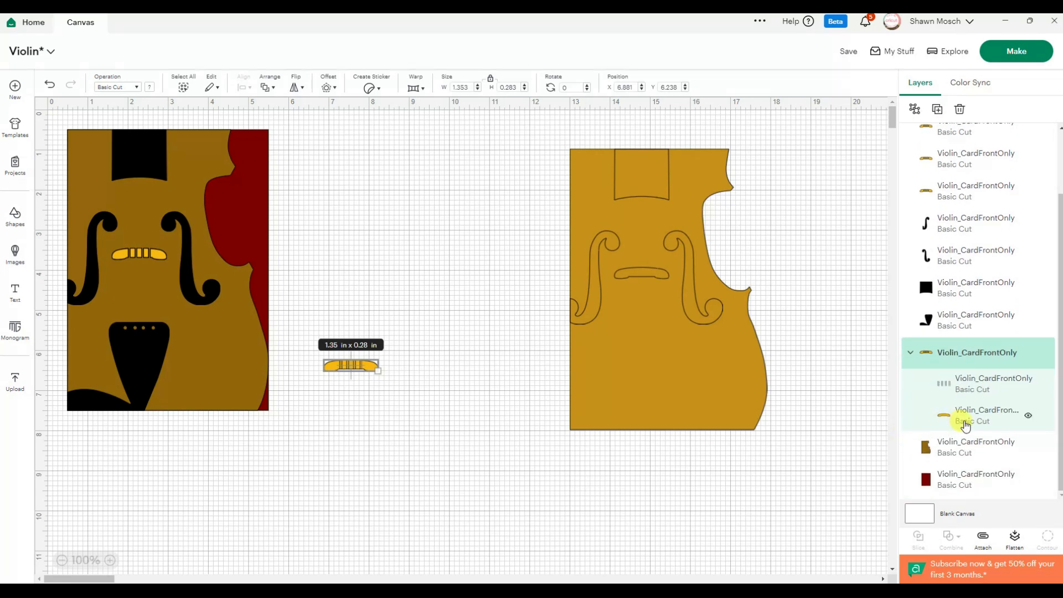
pyautogui.click(980, 393)
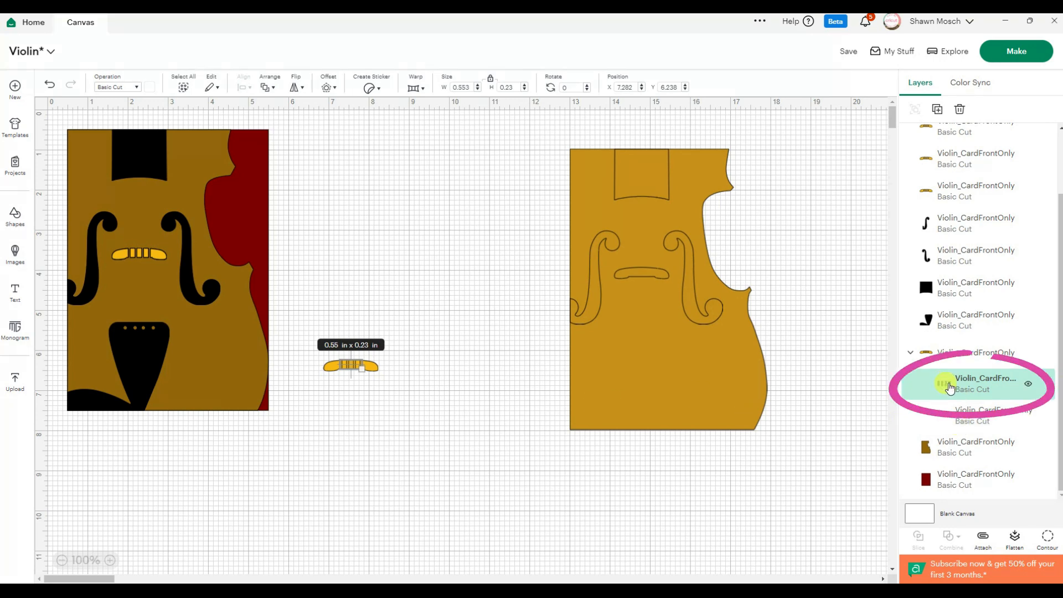
pyautogui.click(126, 88)
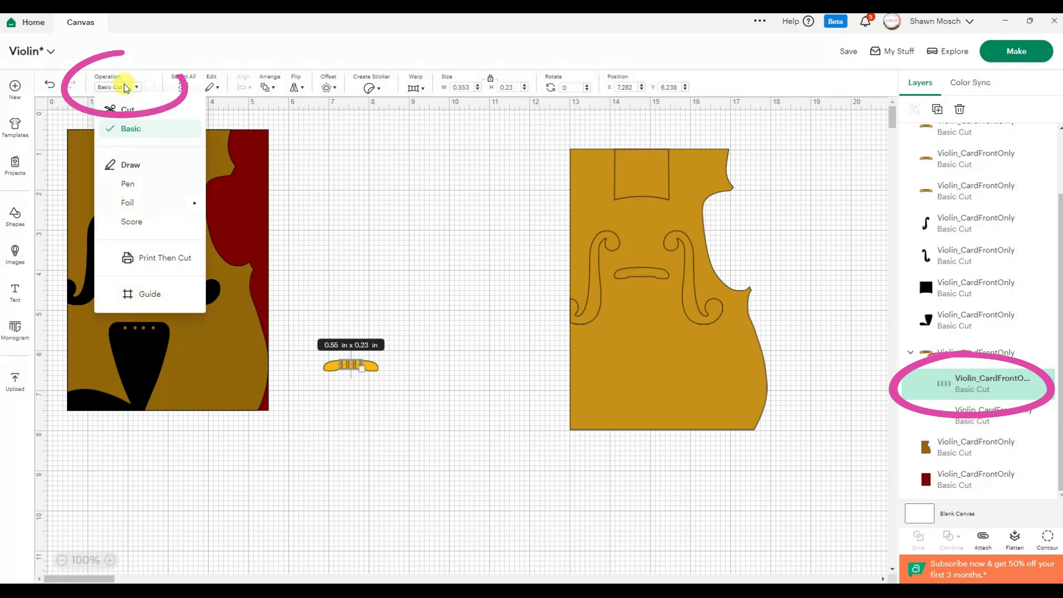
pyautogui.click(135, 183)
pyautogui.click(321, 248)
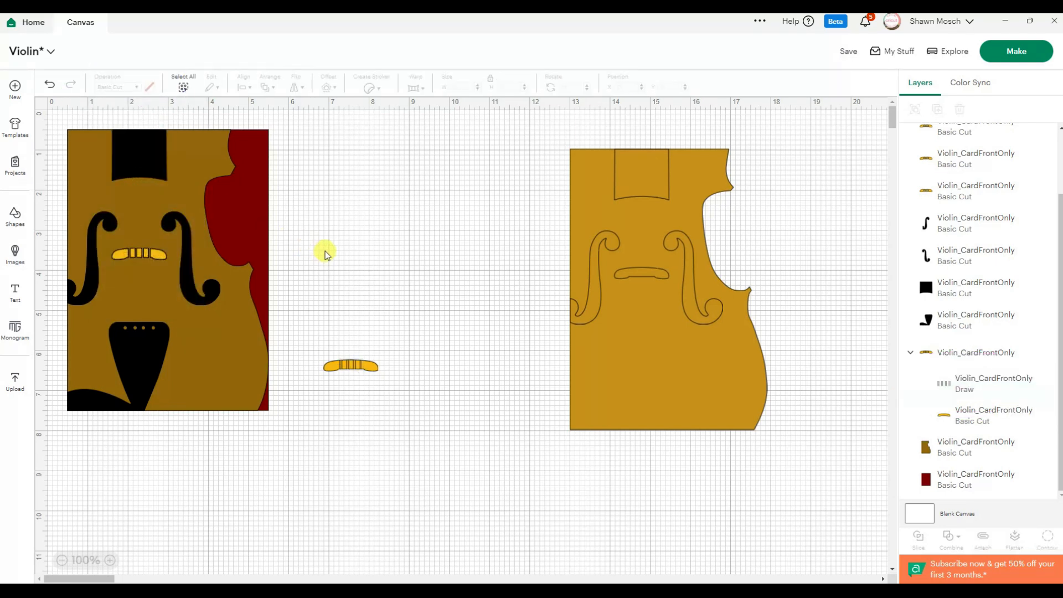
# Step: Attach the drawn detail lines to the loose bridge piece
pyautogui.moveTo(309, 341); pyautogui.dragTo(409, 406)
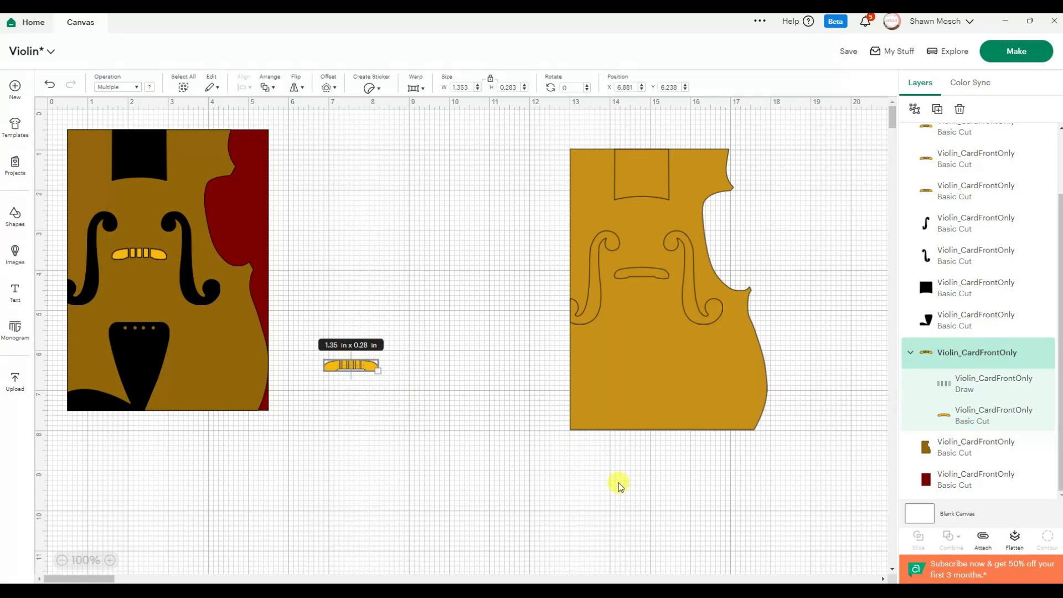
pyautogui.click(985, 542)
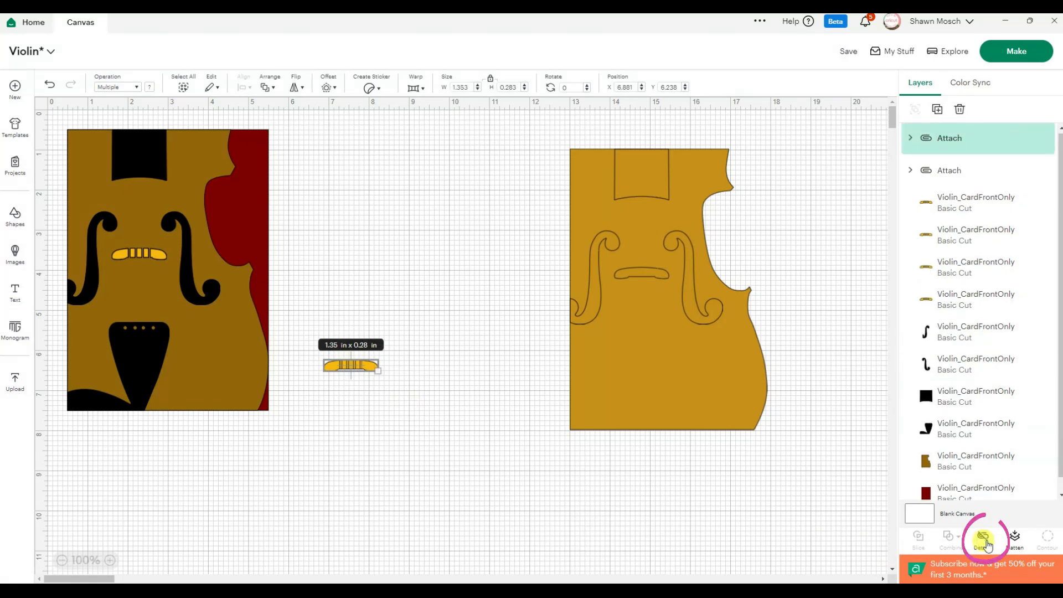
pyautogui.click(530, 479)
# Step: Send the project to mat preparation and shift the tailpiece slightly toward the f-holes on the black mat
pyautogui.click(1017, 51)
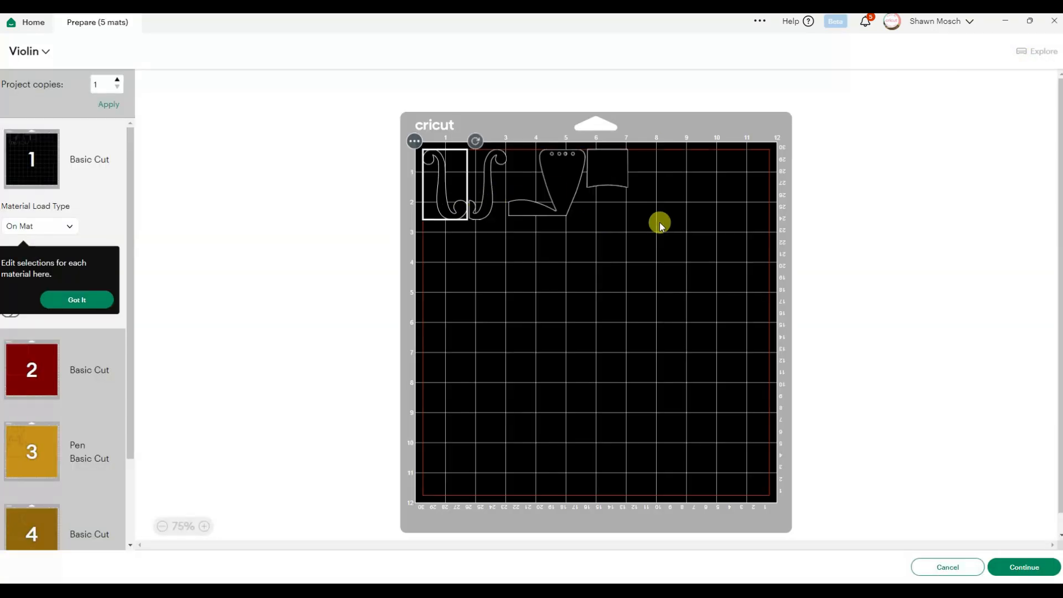
pyautogui.moveTo(544, 216); pyautogui.dragTo(536, 213)
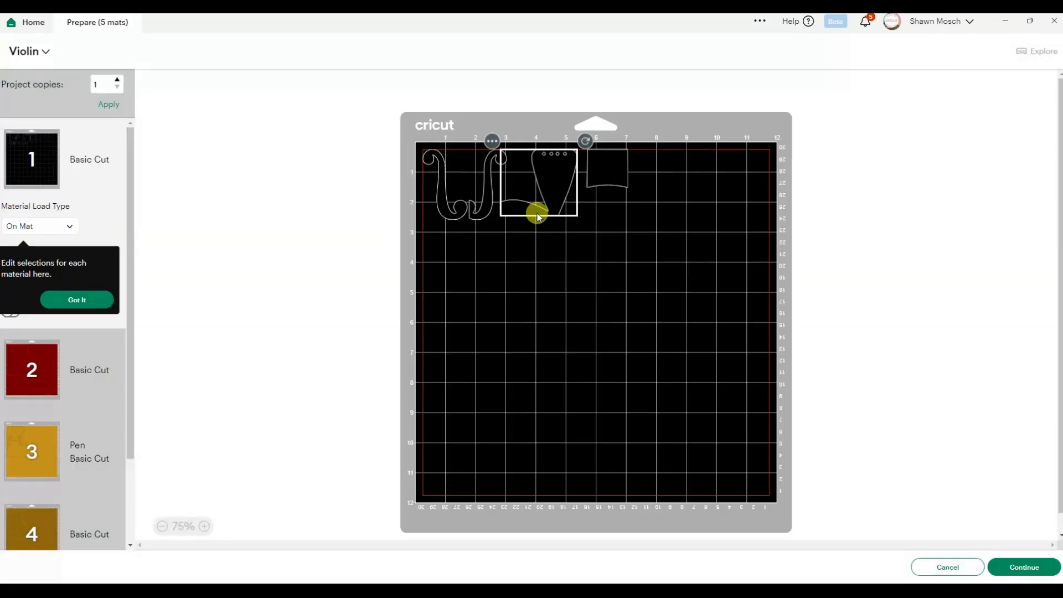
pyautogui.click(609, 186)
# Step: Review the piece layouts and operations on mats 2 through 5
pyautogui.click(35, 372)
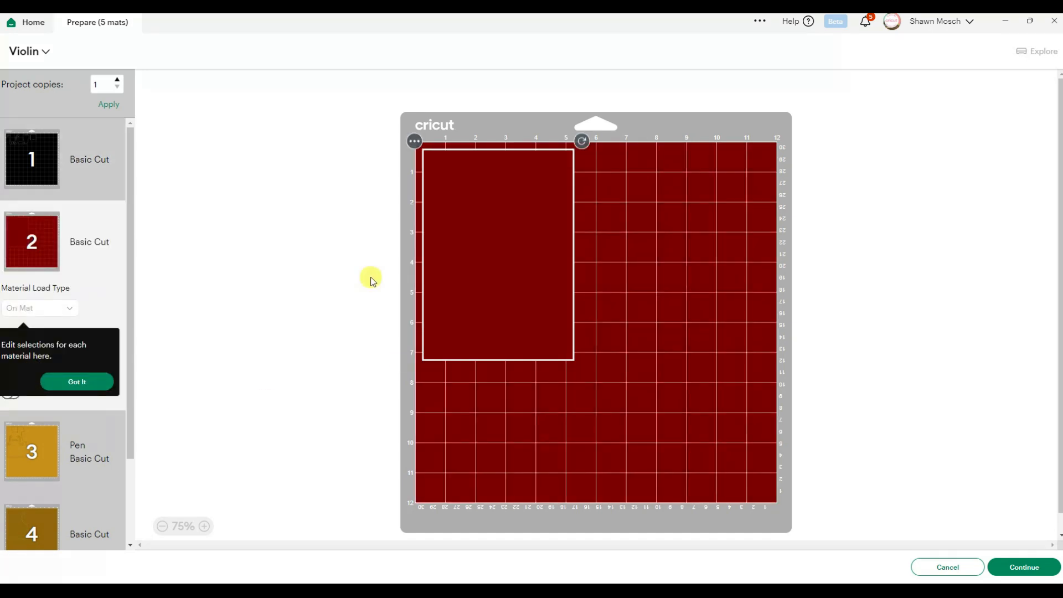
pyautogui.click(35, 442)
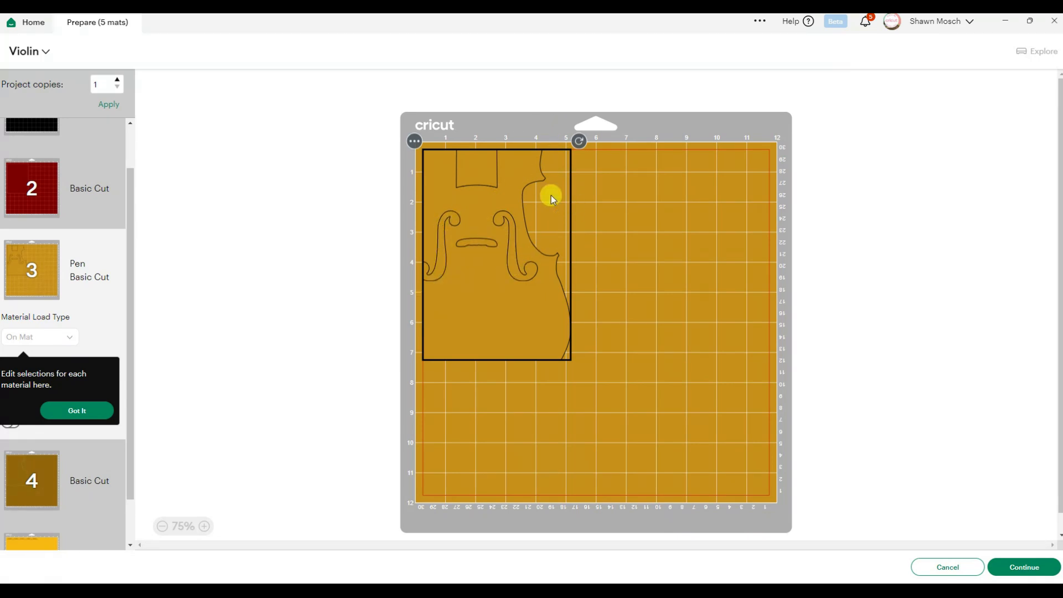
pyautogui.click(21, 479)
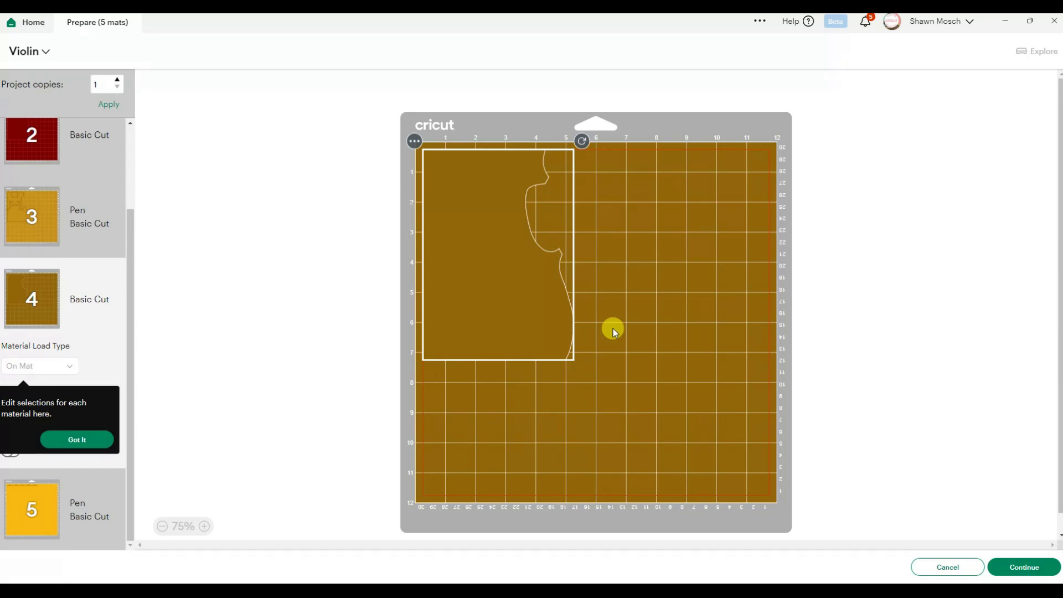
pyautogui.click(35, 512)
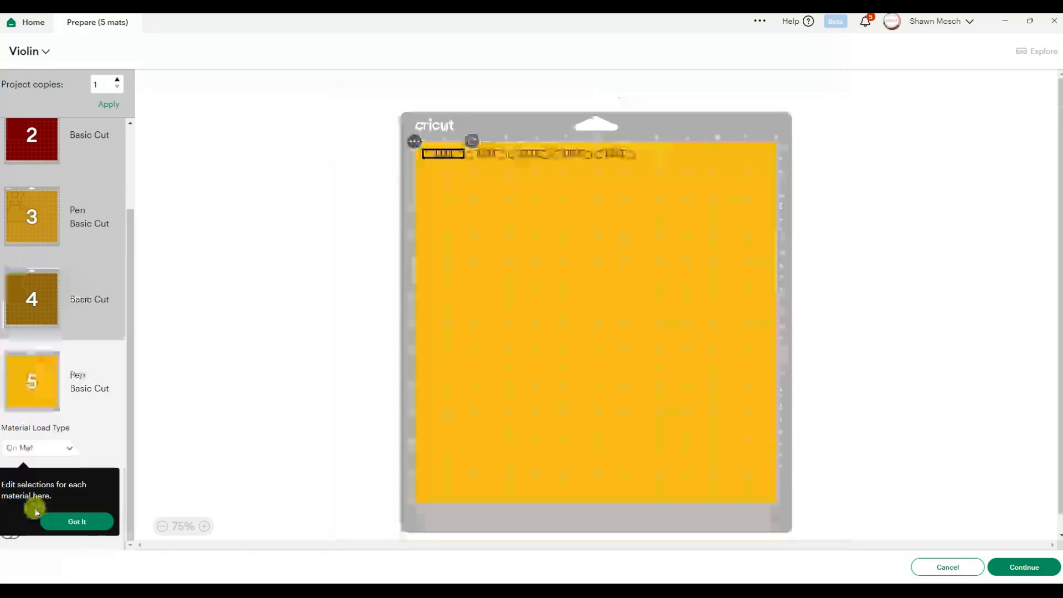